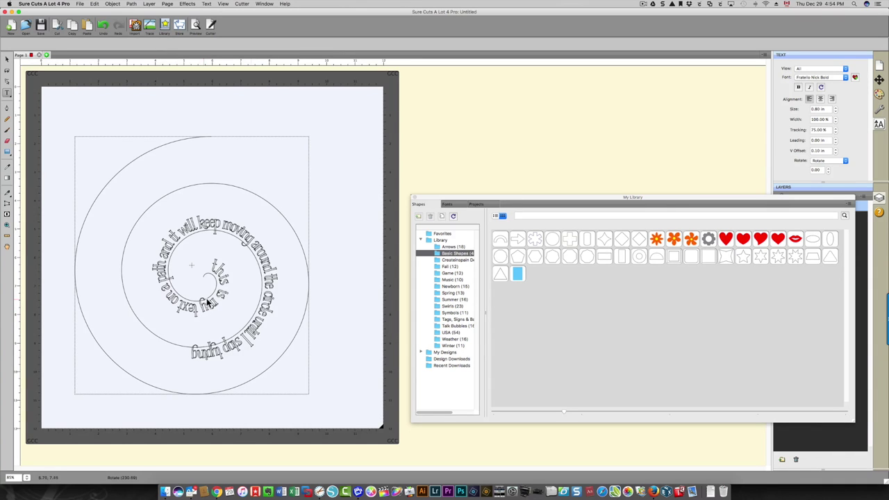
- Switch to the Type on Path Tool with the T shortcut, then return to the Select tool
key(t)
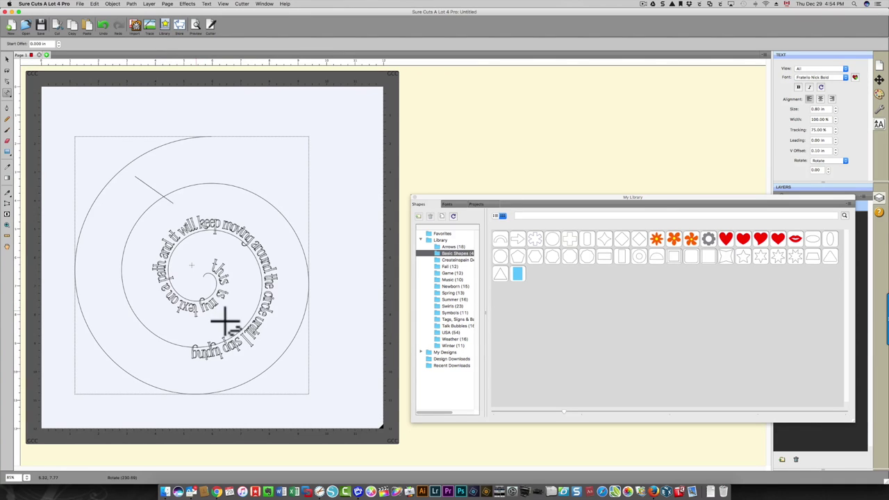
click(7, 59)
- Drag the finished spiral-text example off the mat to the right
click(145, 178)
drag(193, 234, 585, 229)
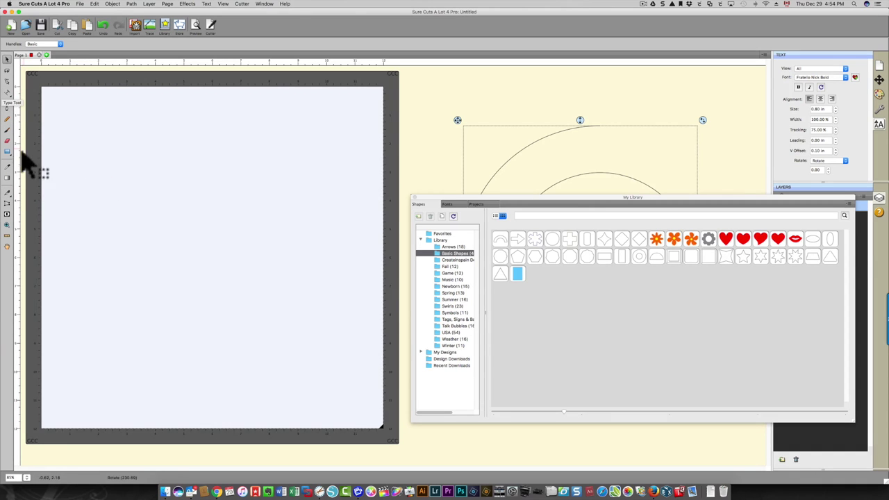
- Draw a spiral with the Spiral shape tool in the mat's top-left corner
click(6, 149)
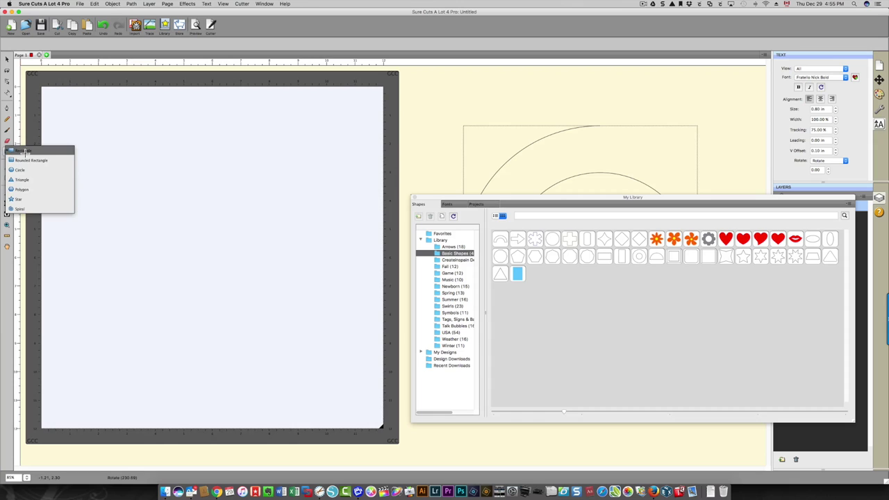
click(37, 210)
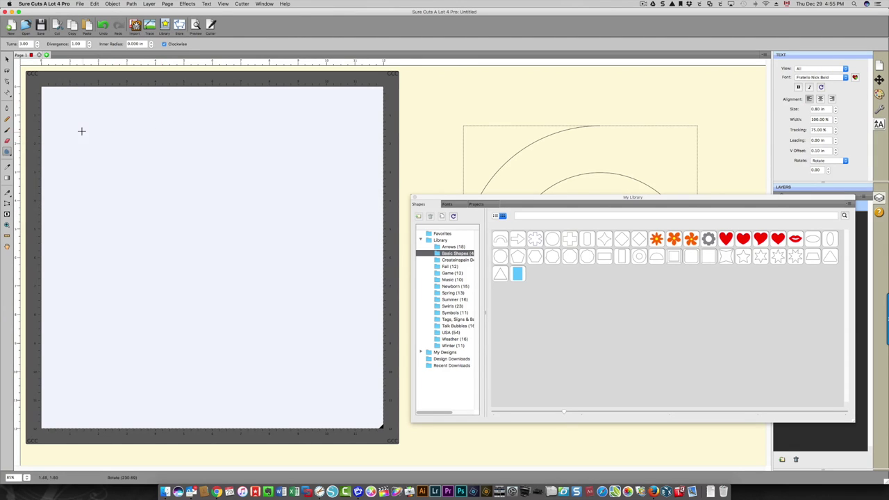
drag(85, 139, 147, 205)
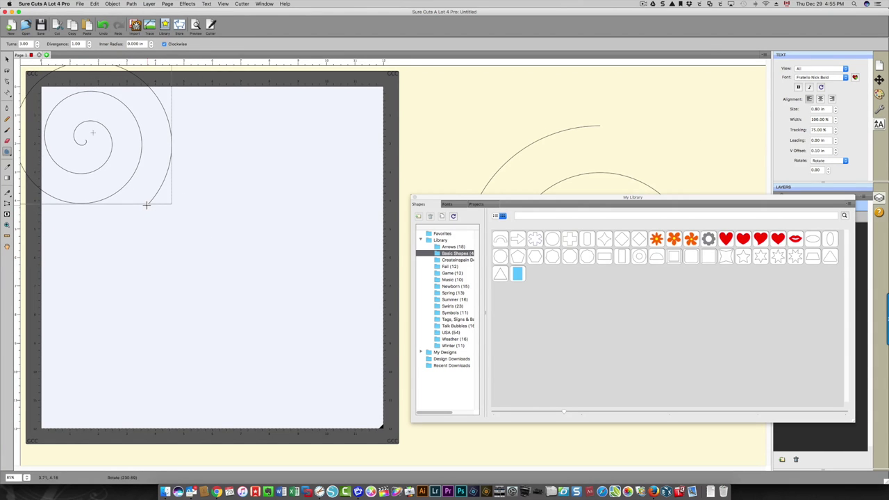
click(7, 60)
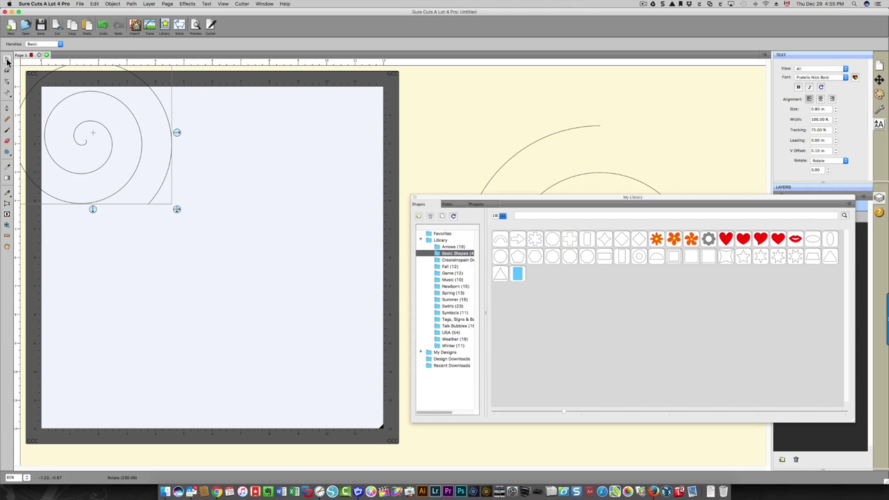
- Move the spiral toward the page centre and rotate it slightly
drag(97, 133, 208, 229)
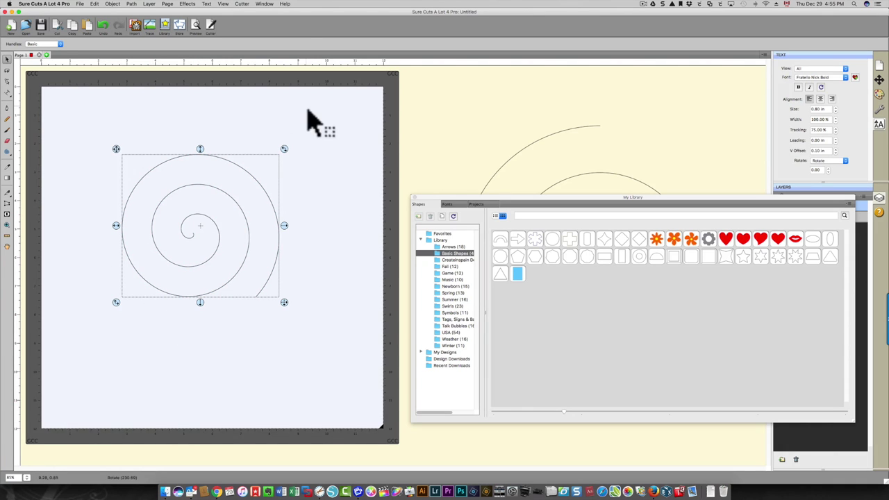
drag(285, 148, 117, 194)
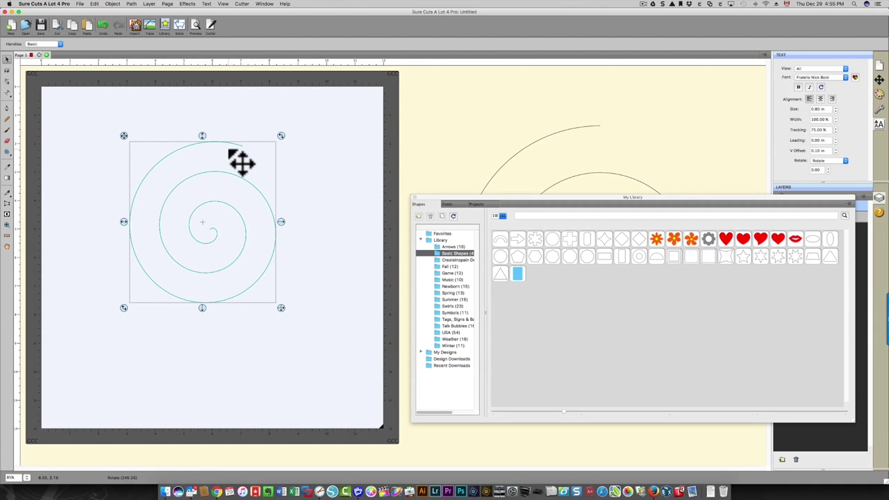
click(8, 97)
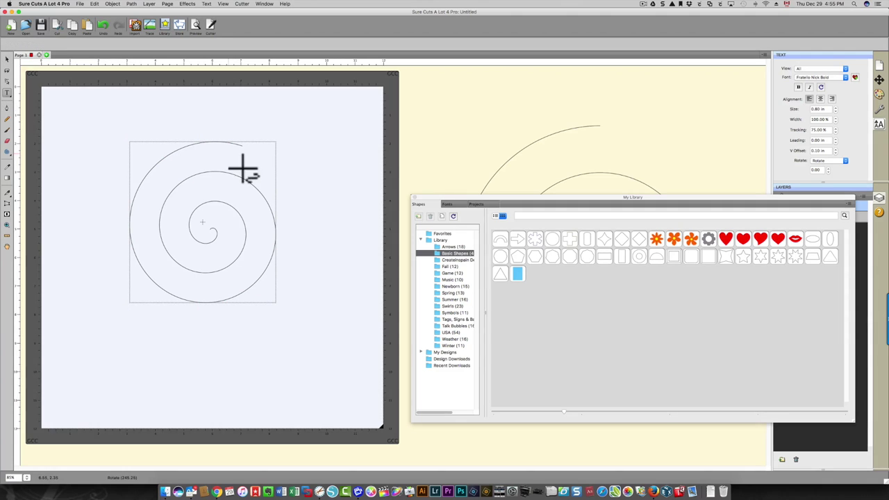
- Choose the Type on Path Tool from the Type tool flyout
click(7, 95)
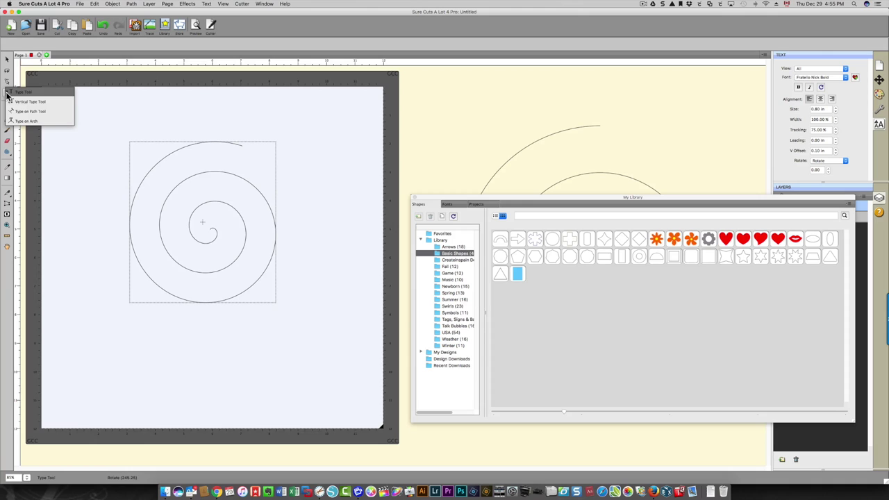
click(51, 113)
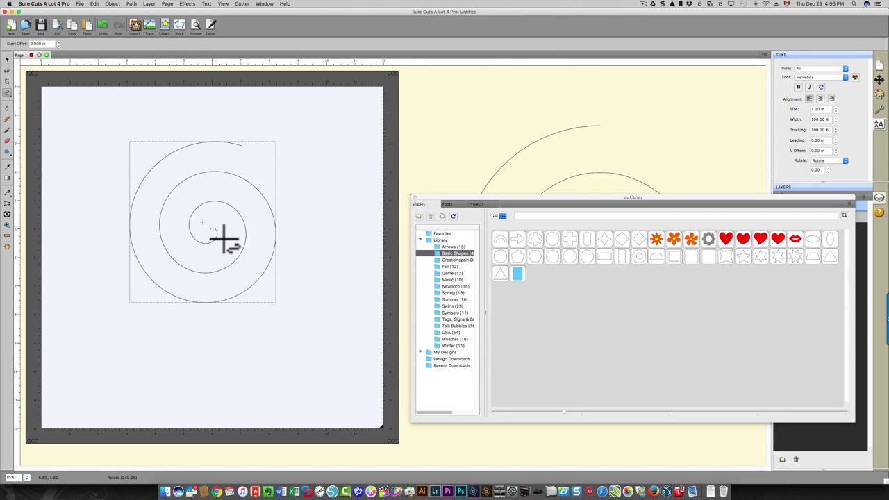
- Type 'I'm just going to start typing and continue until I reach the end of the' along the spiral from its centre
click(209, 222)
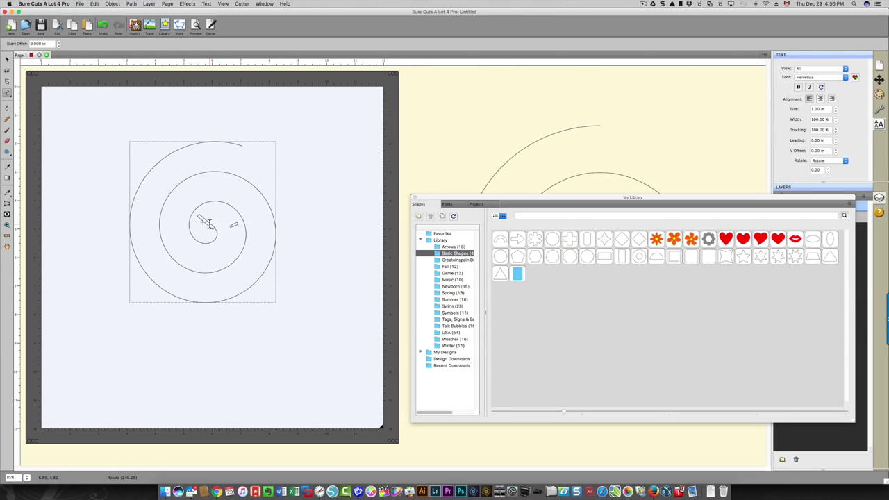
text(I'm just)
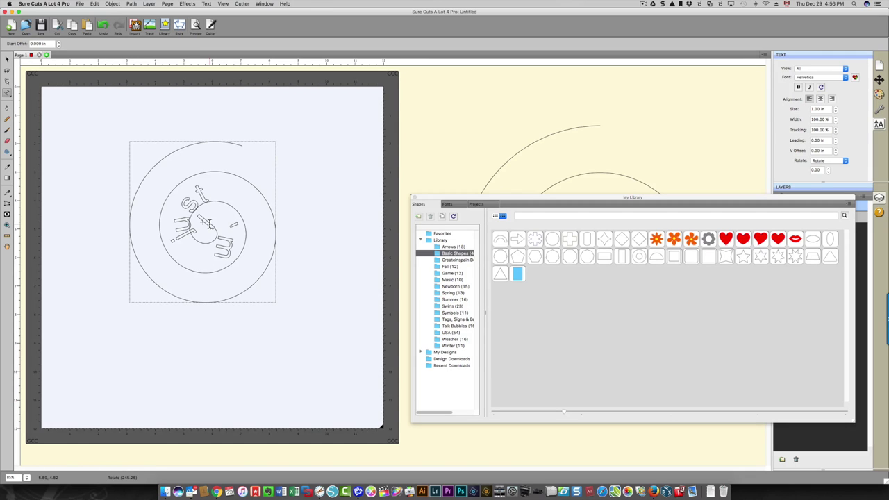
text( going to s)
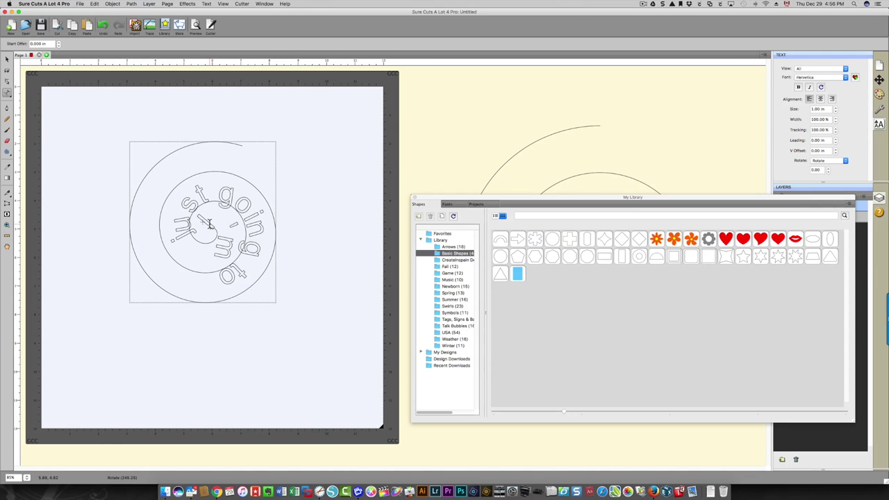
text(tart typing a)
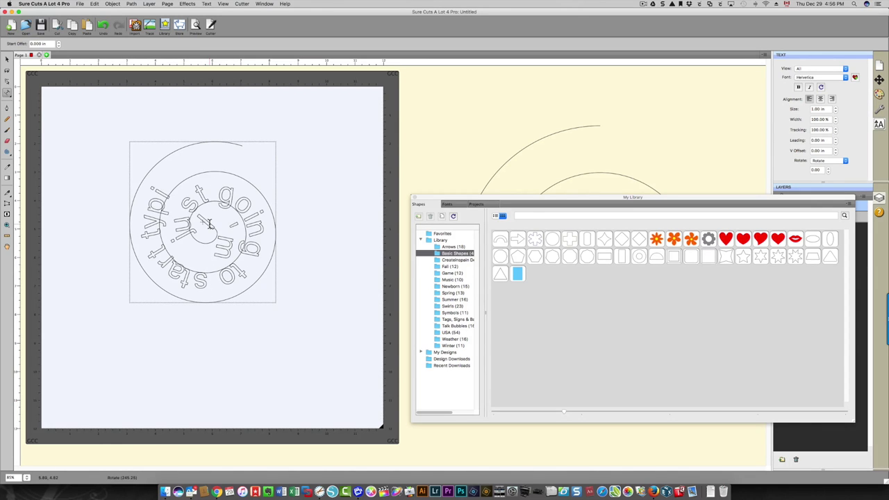
text(nd continu)
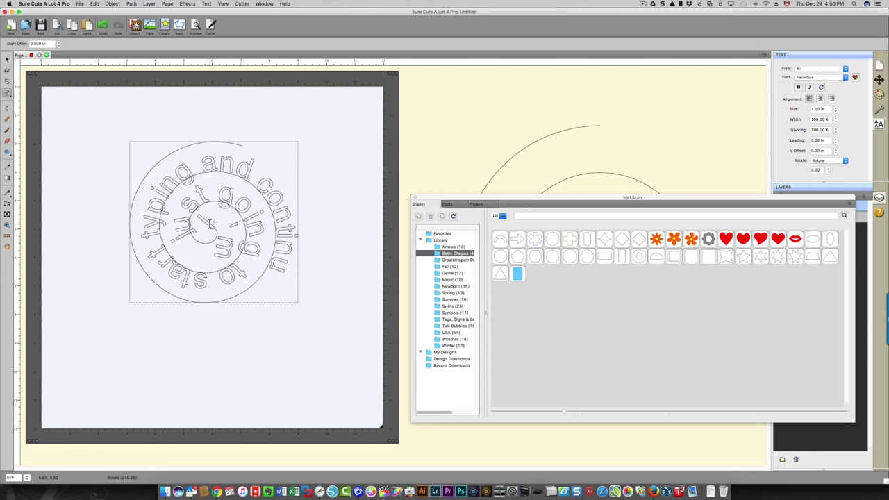
text(e until I)
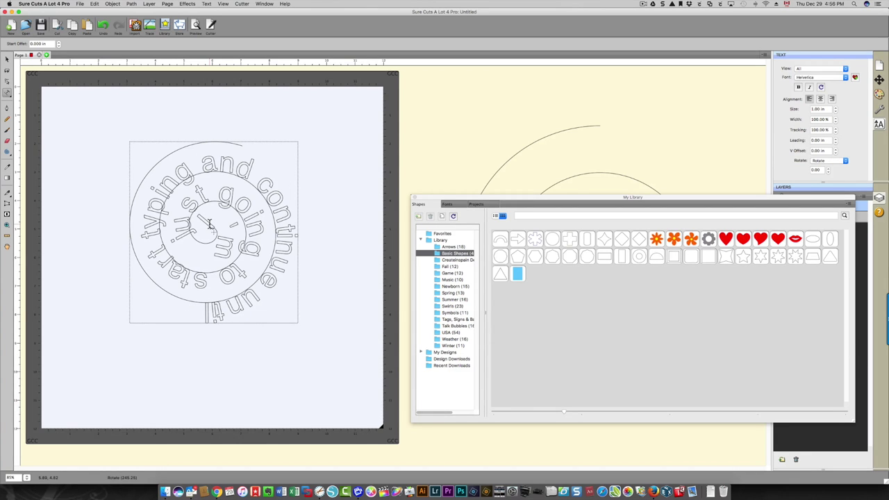
text( reach the)
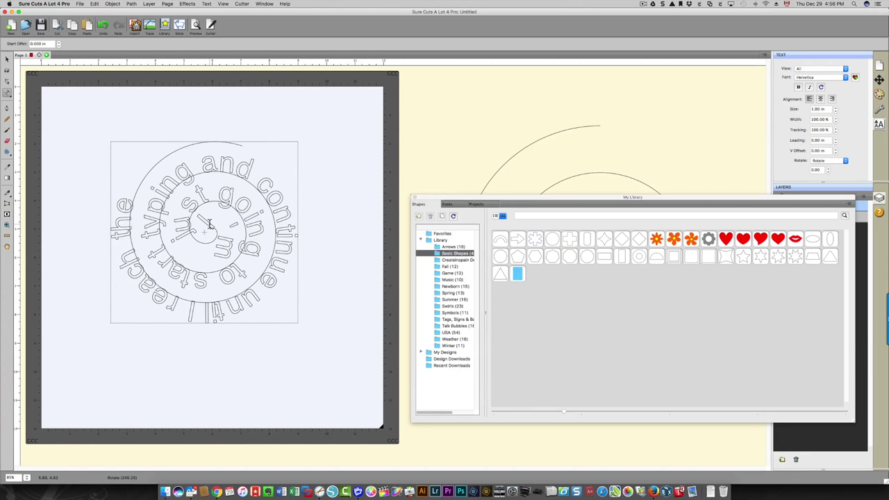
text( end of the)
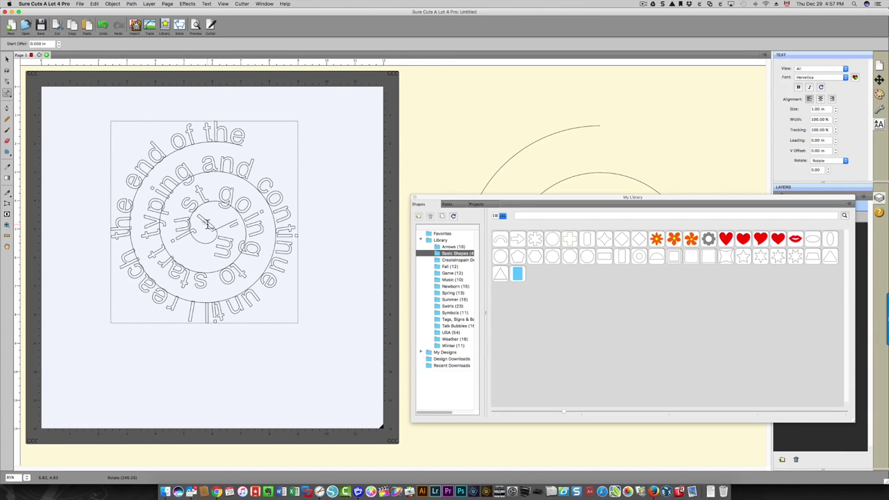
key(super+a)
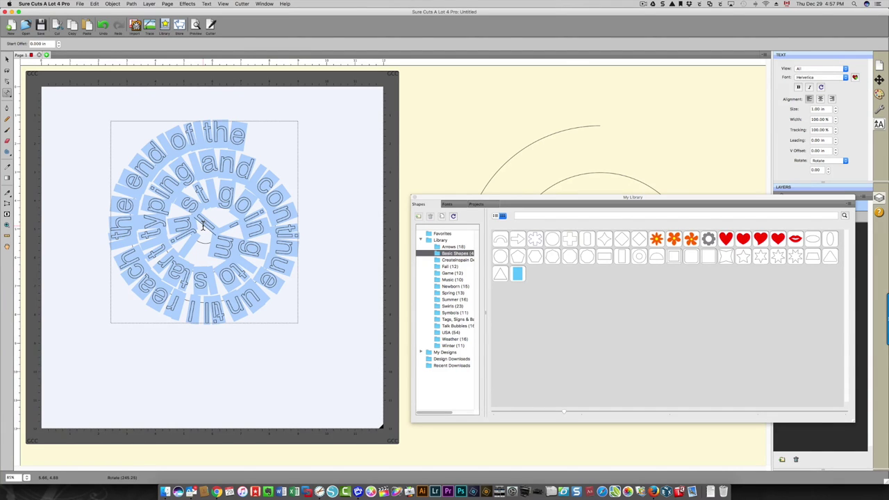
- Apply GeosansLight-Oblique to the spiral sentence and reselect it as one object
click(203, 225)
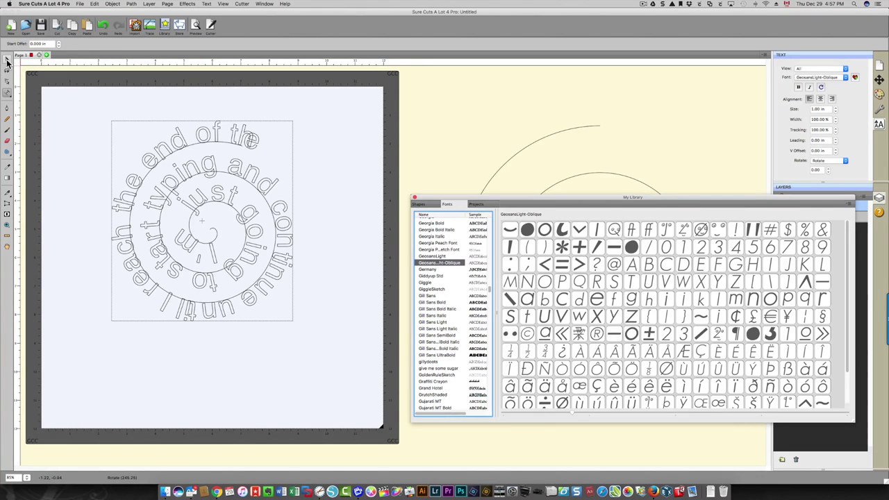
click(8, 60)
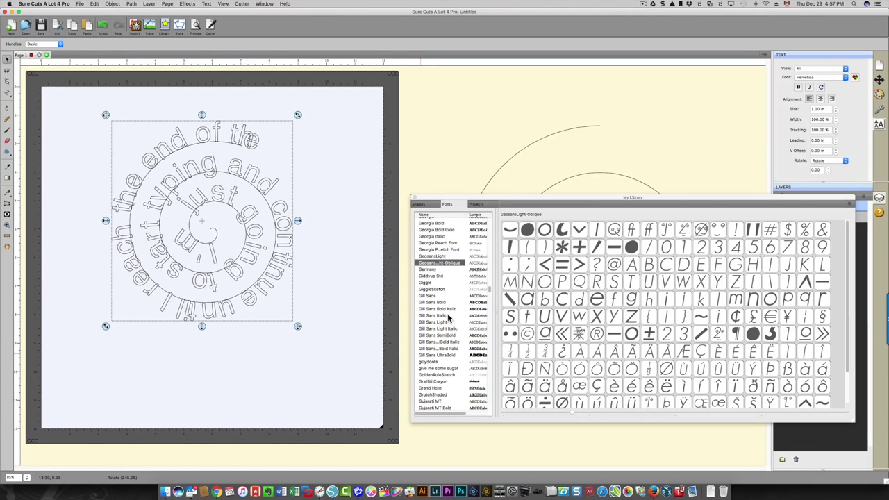
- Try Graffiti Crayon, Grand Hotel and Handwriting - Dakota on the spiral text, settling on Heiti TC Light
click(436, 382)
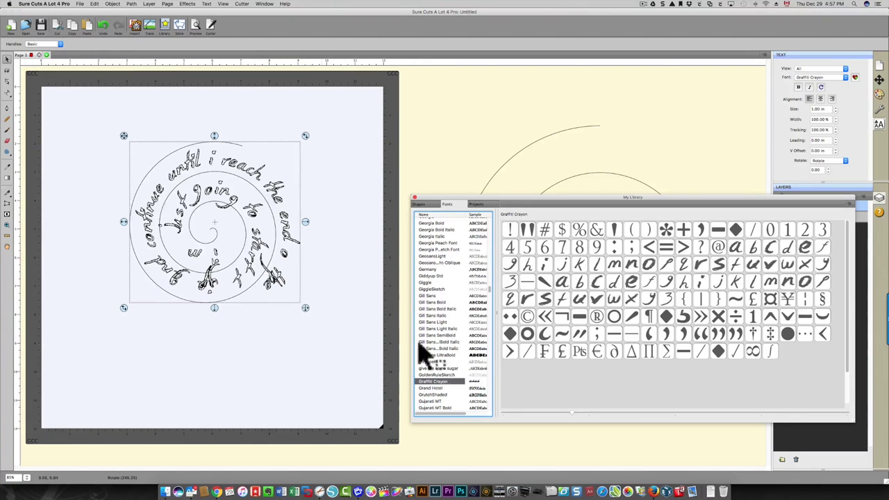
click(442, 388)
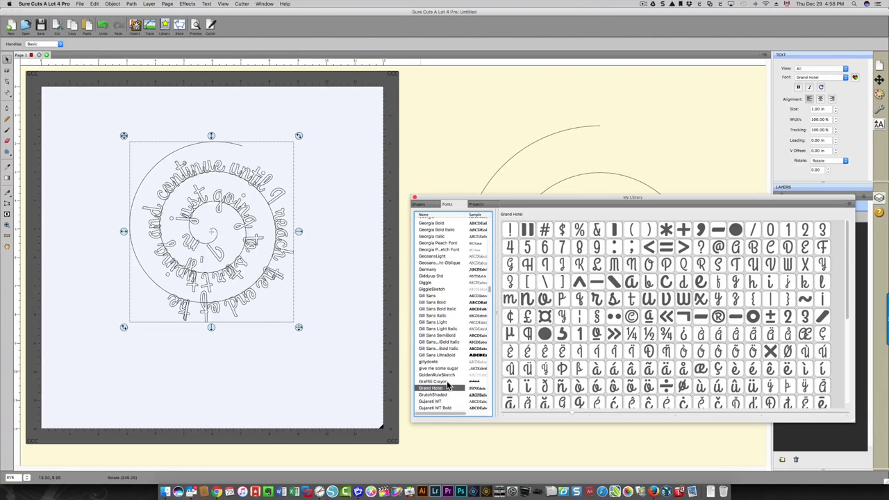
scroll(445, 350, down, 5)
scroll(445, 350, down, 1)
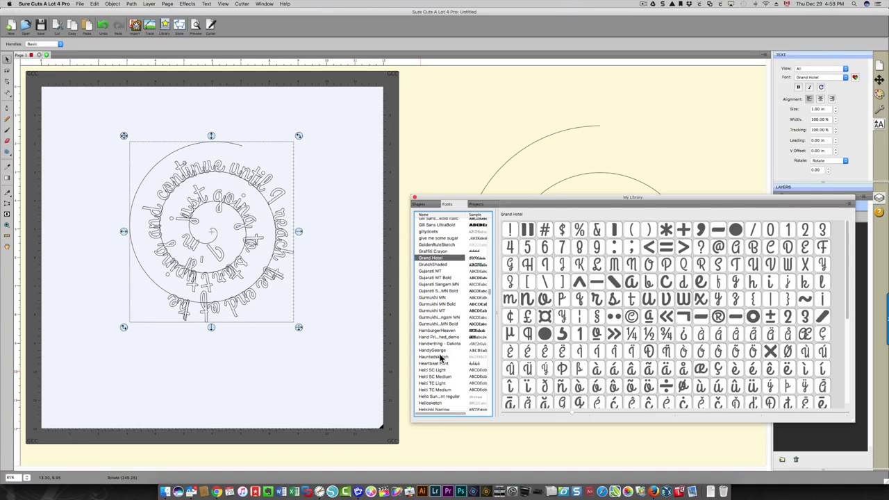
click(431, 344)
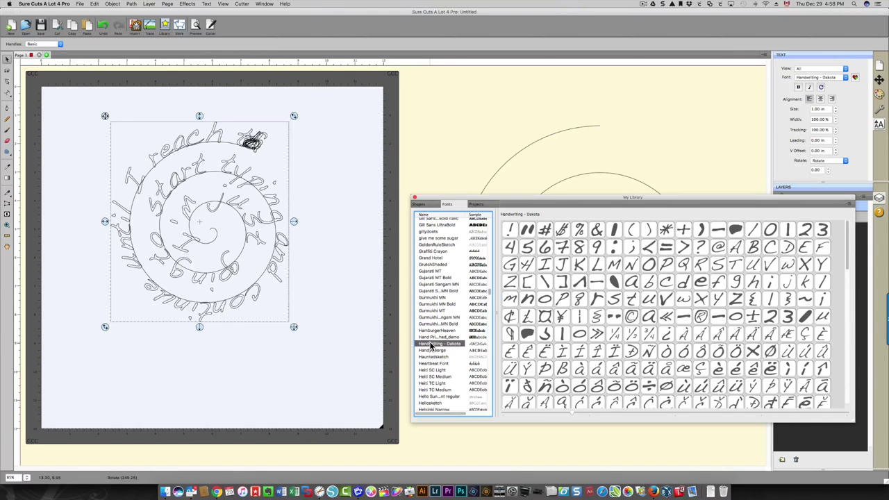
scroll(431, 344, right, 1)
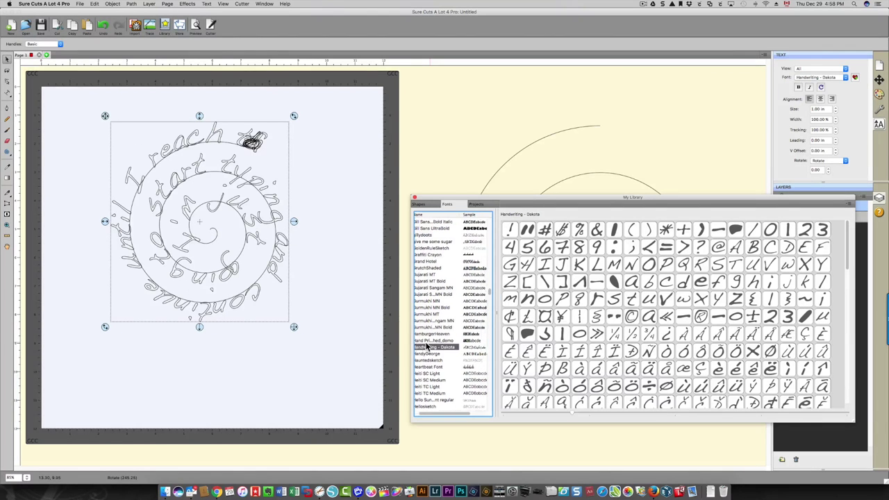
click(432, 387)
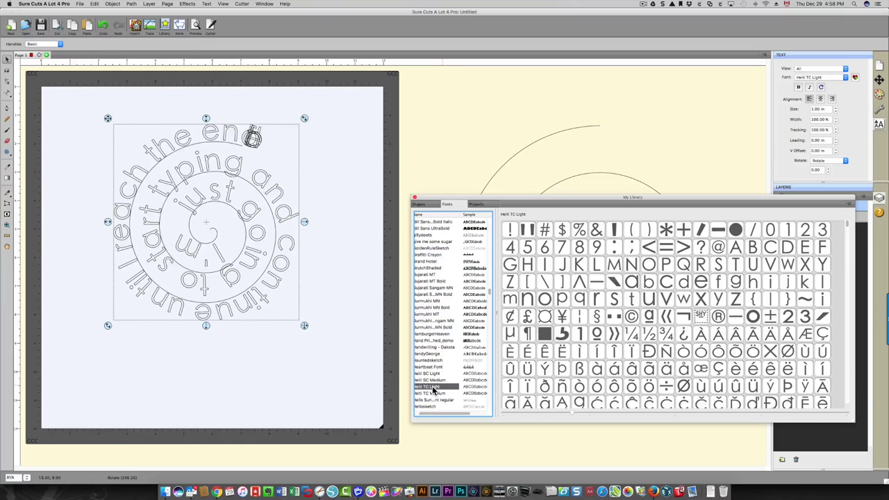
scroll(435, 361, down, 5)
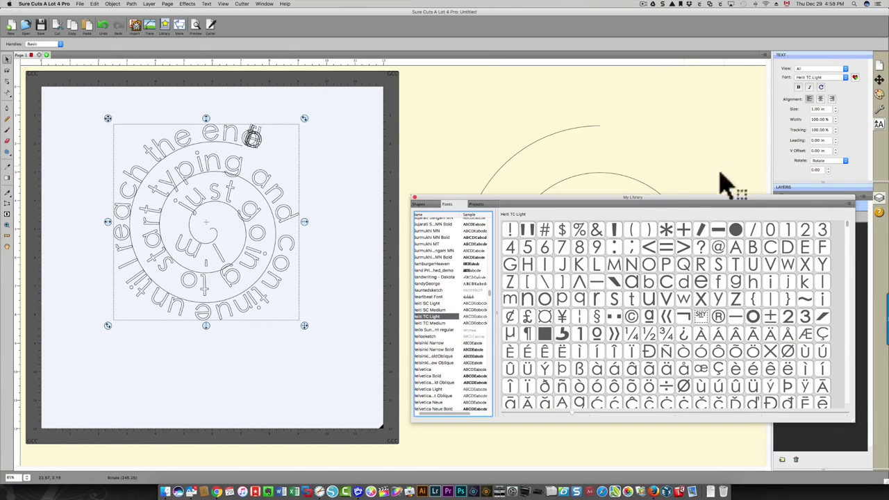
- Move the library panel aside and lower the spiral text's tracking stepwise to 65%
drag(680, 201, 692, 267)
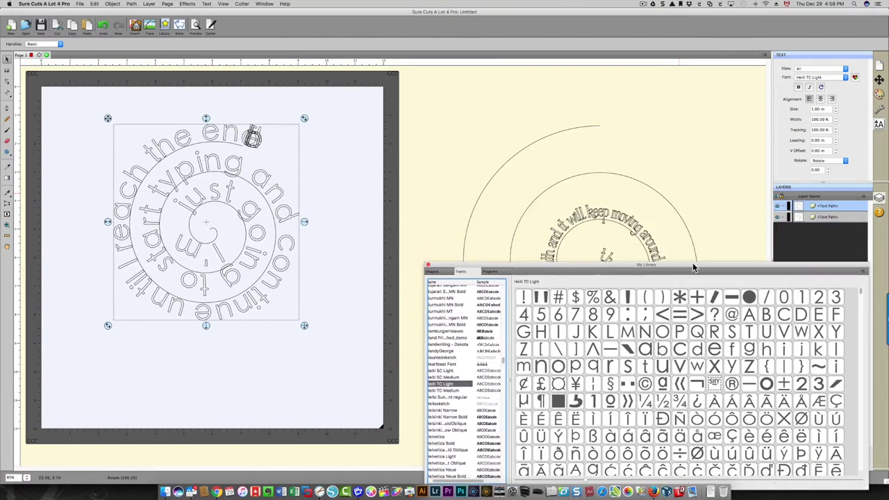
click(836, 135)
click(837, 135)
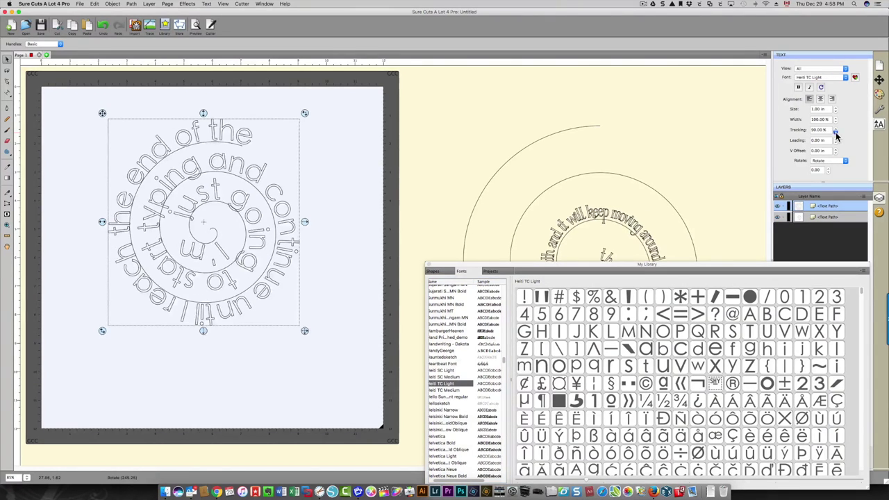
click(836, 135)
click(837, 135)
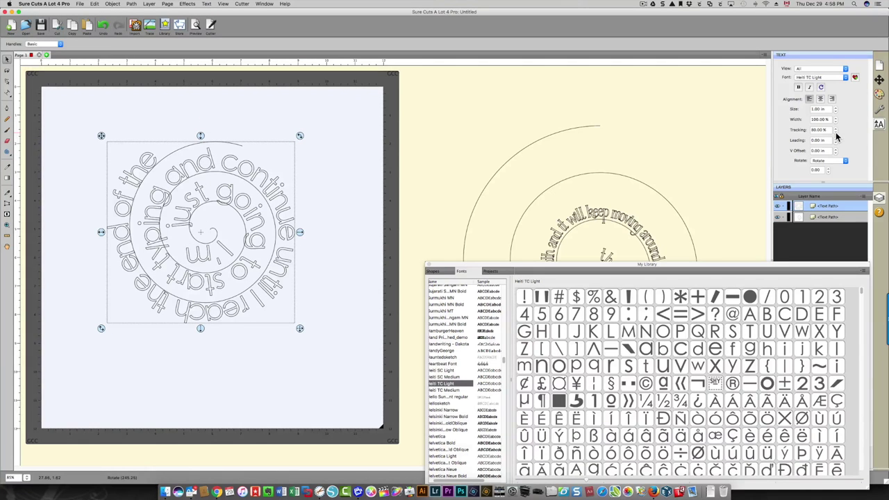
click(837, 135)
click(837, 135)
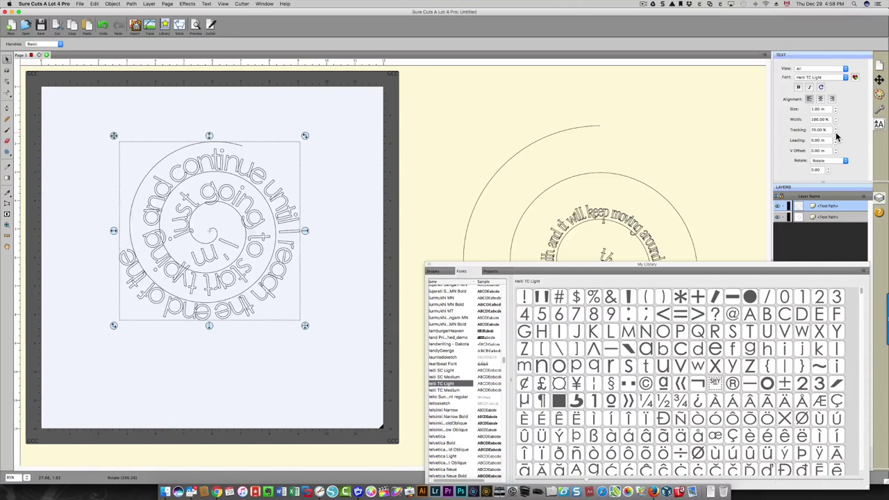
click(836, 135)
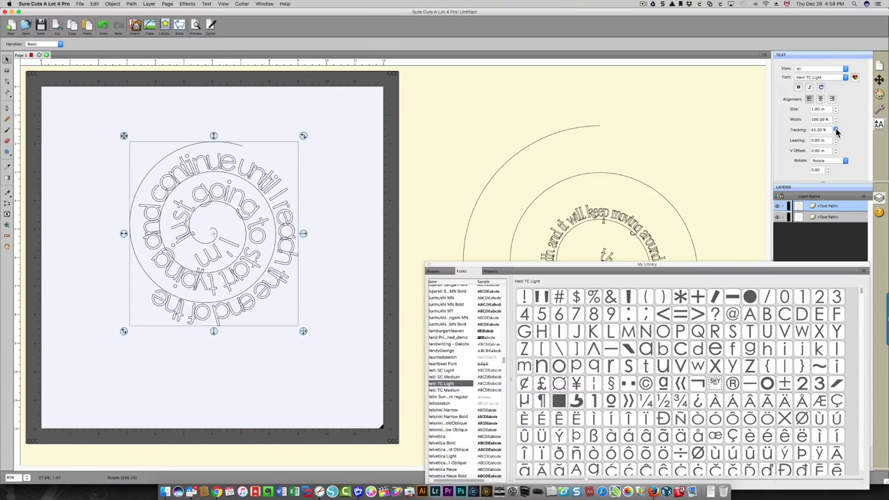
- Raise the tracking back up through 75% to 80%
click(836, 128)
click(836, 128)
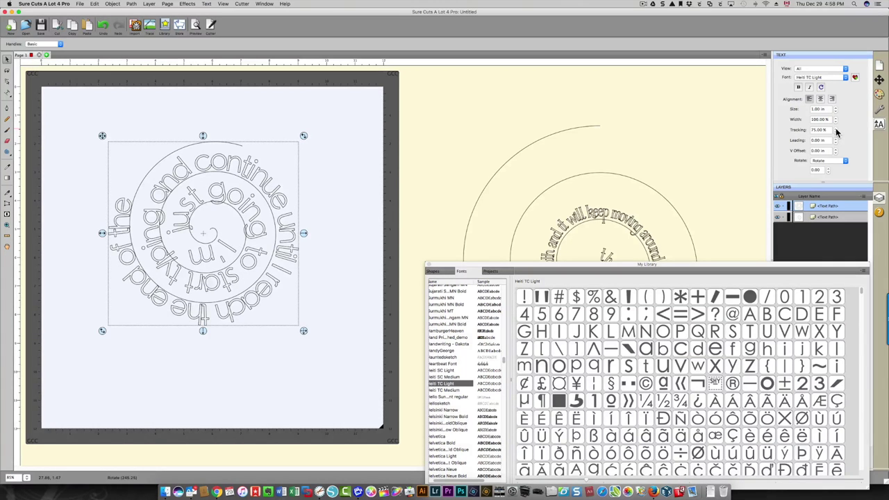
click(836, 128)
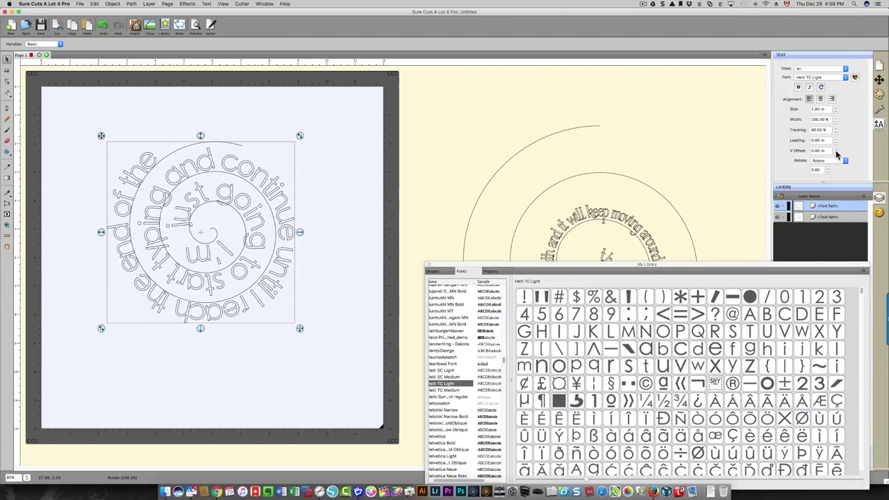
- Try vertical offsets of -0.10 in and 0.00 in, settling on a 0.10 in V Offset
click(835, 150)
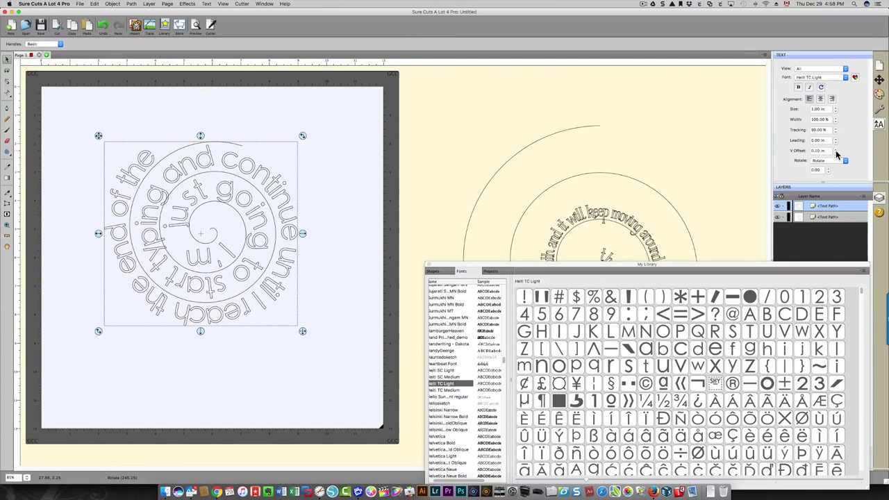
click(836, 153)
click(836, 154)
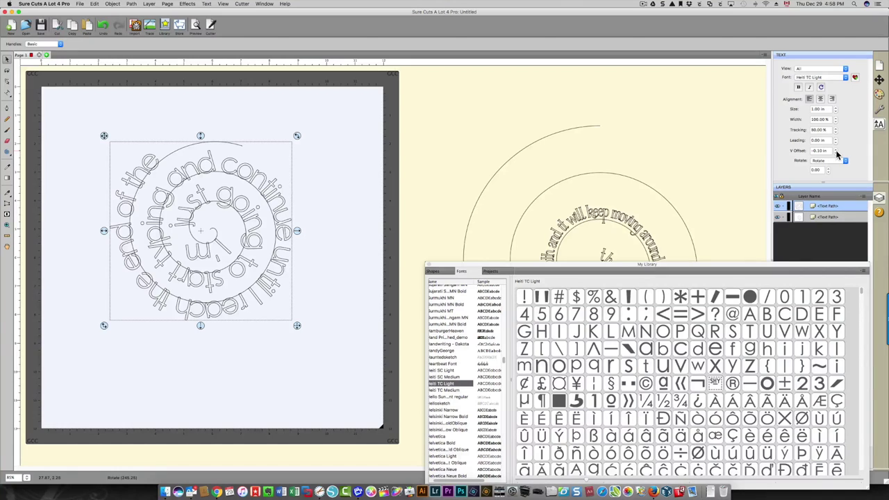
click(836, 150)
click(836, 150)
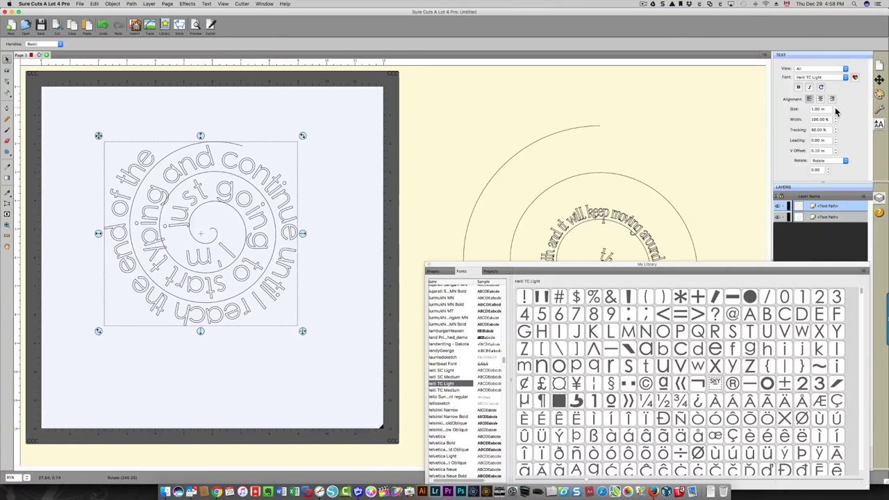
- Try text sizes 0.90 in and 1.10 in, then enlarge the spiral text and shift it left and up
click(835, 114)
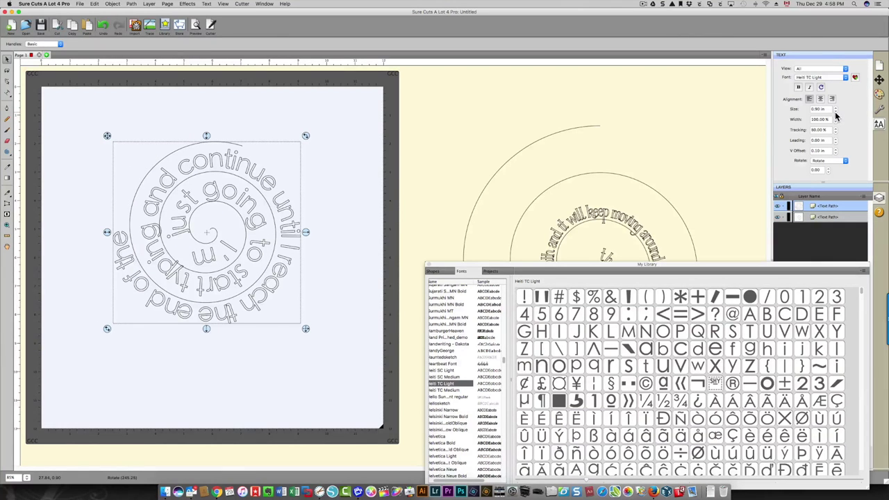
click(836, 109)
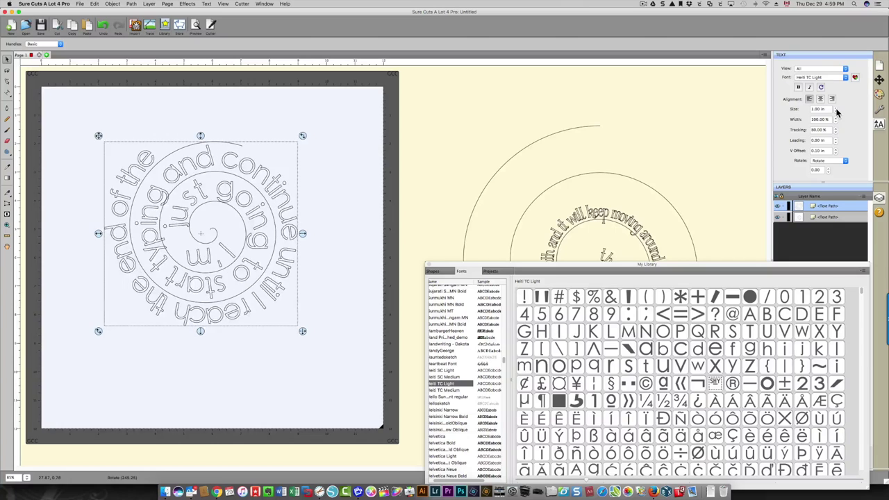
click(836, 109)
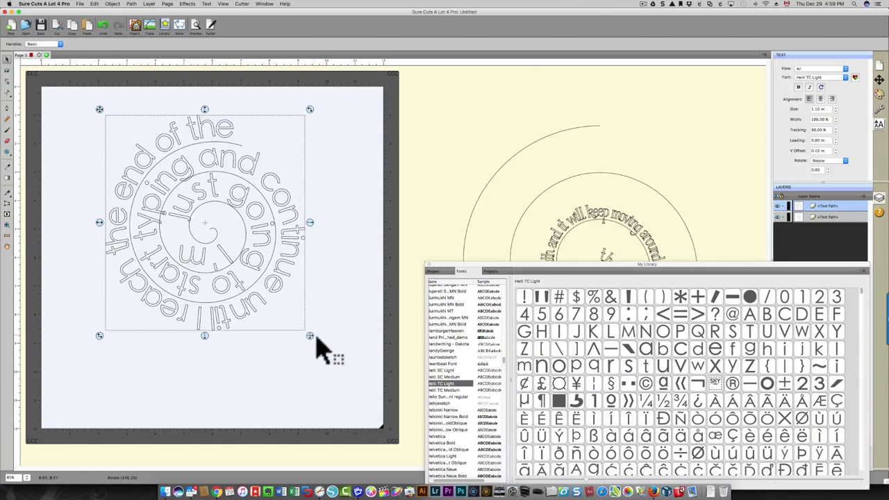
drag(311, 338, 410, 423)
drag(323, 253, 285, 248)
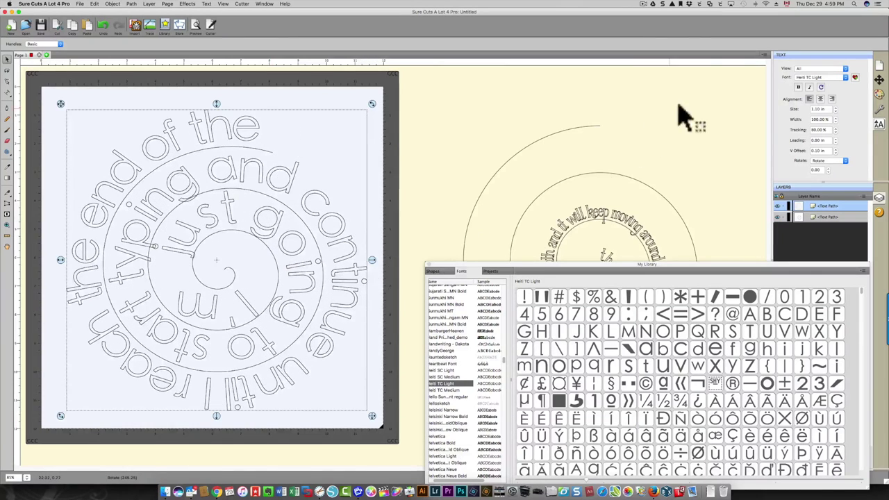
- Step the text Size down through 0.80 in to 0.70 in
click(834, 113)
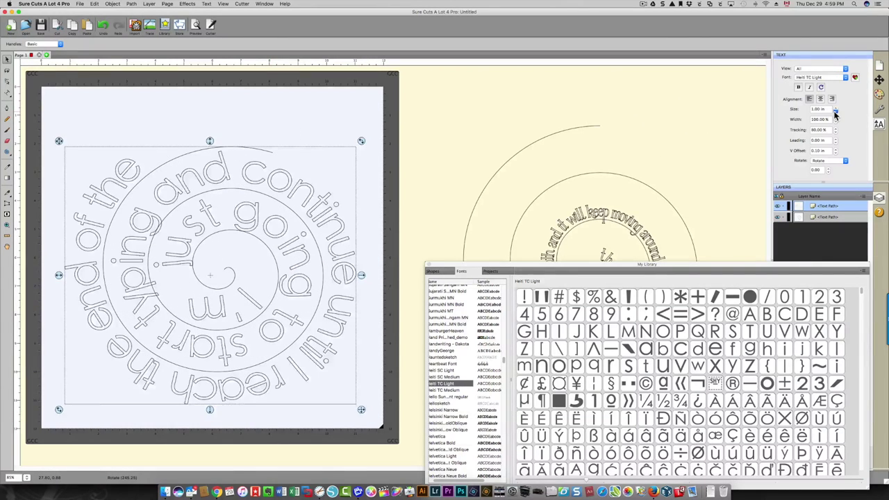
click(834, 113)
click(834, 113)
click(835, 112)
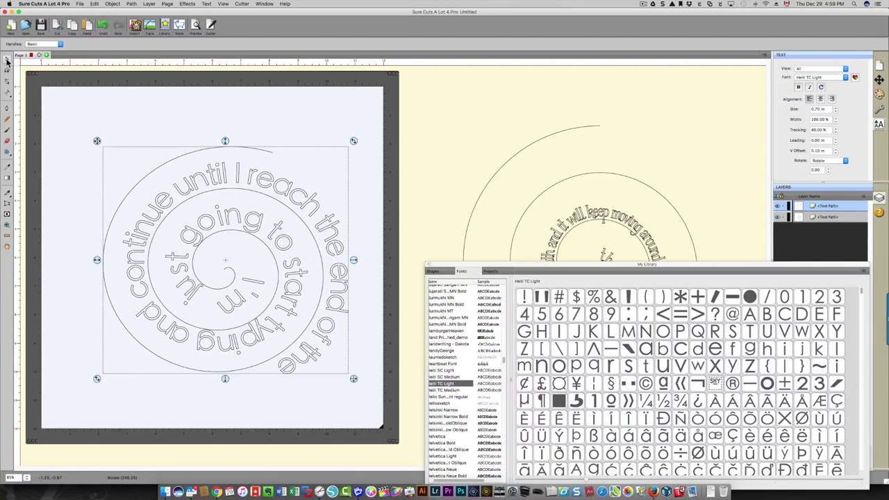
- Apply Path > Object to Path to the spiral text to get letter outlines
right_click(189, 200)
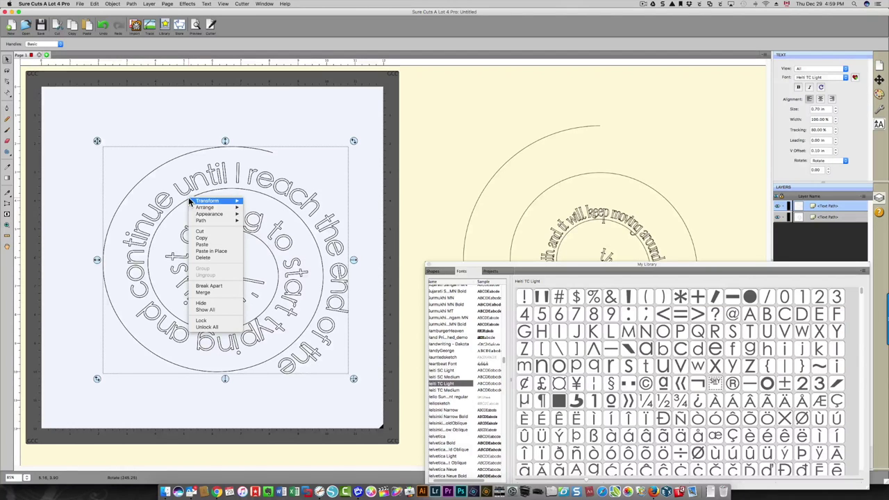
mouse_move(200, 222)
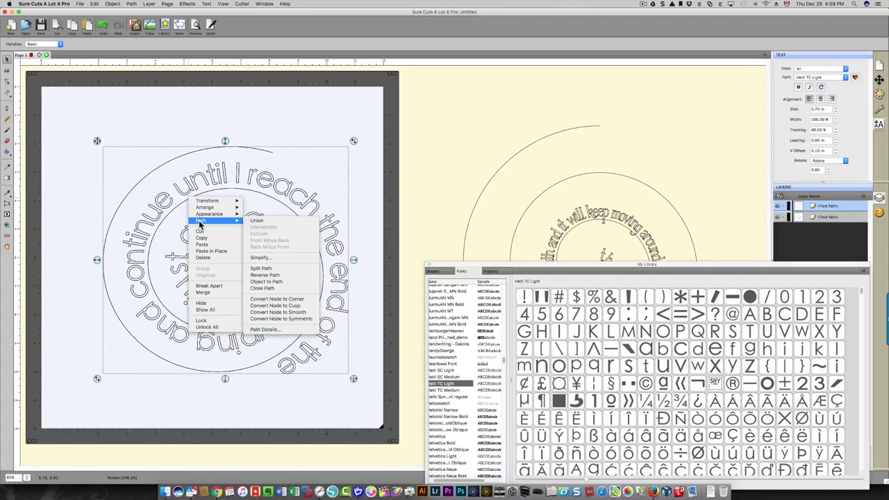
click(294, 287)
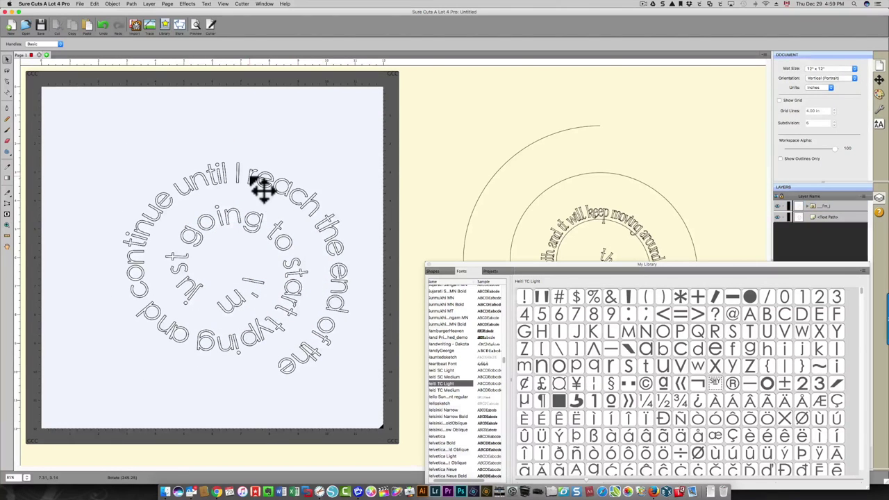
- Shift the outlined lettering left and scale it up to about 9.81 × 9.26 in
drag(263, 186, 192, 174)
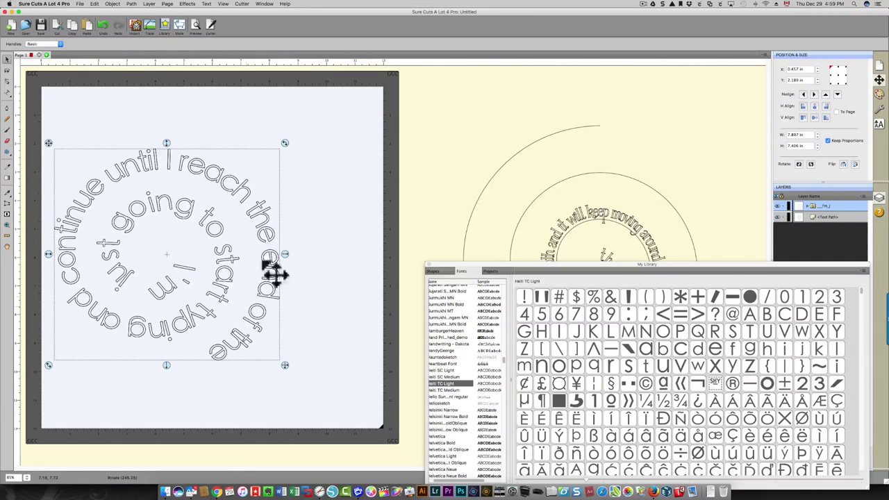
drag(285, 365, 334, 415)
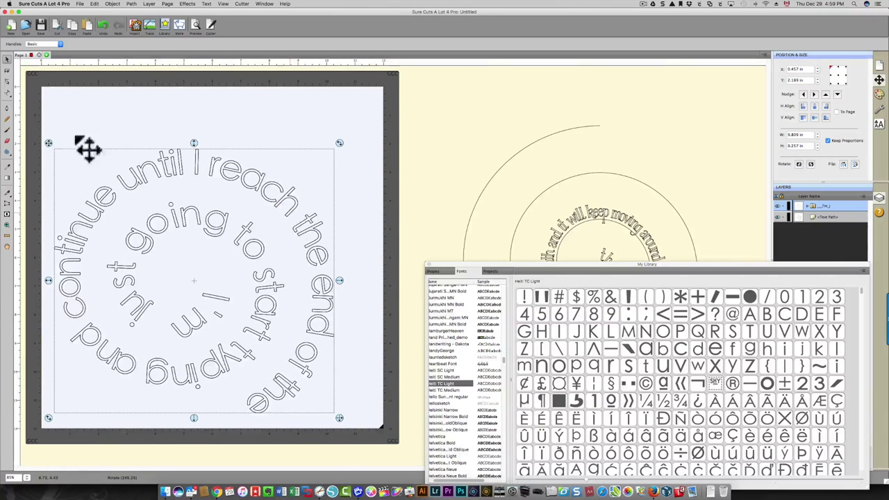
click(9, 95)
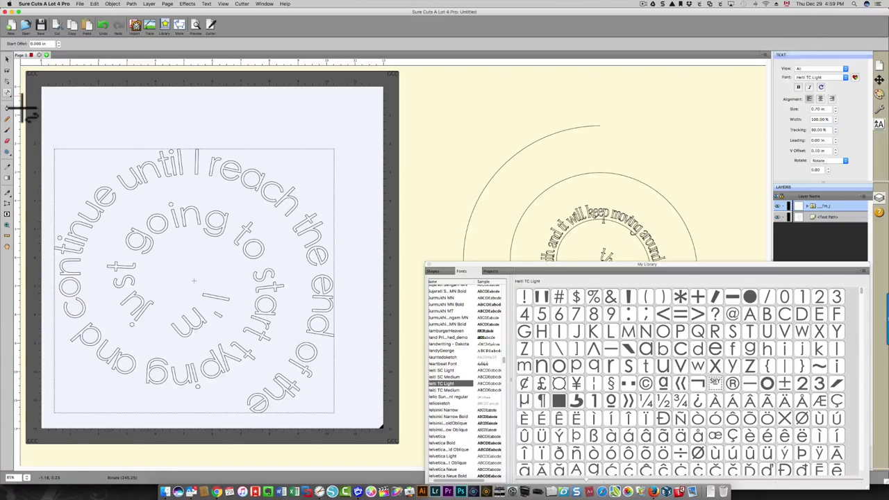
click(8, 91)
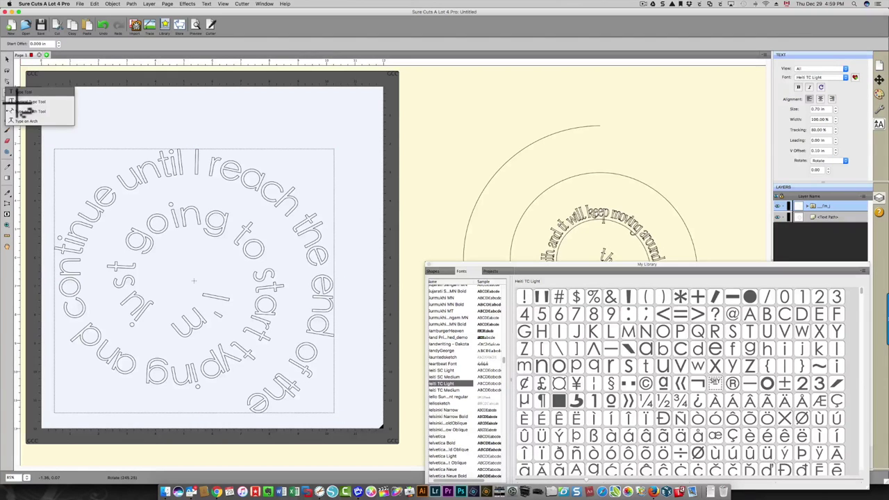
click(38, 89)
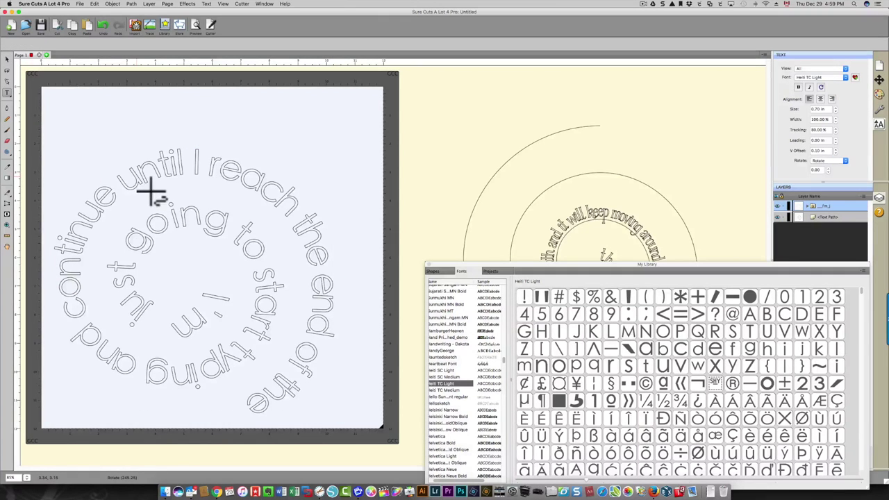
click(7, 97)
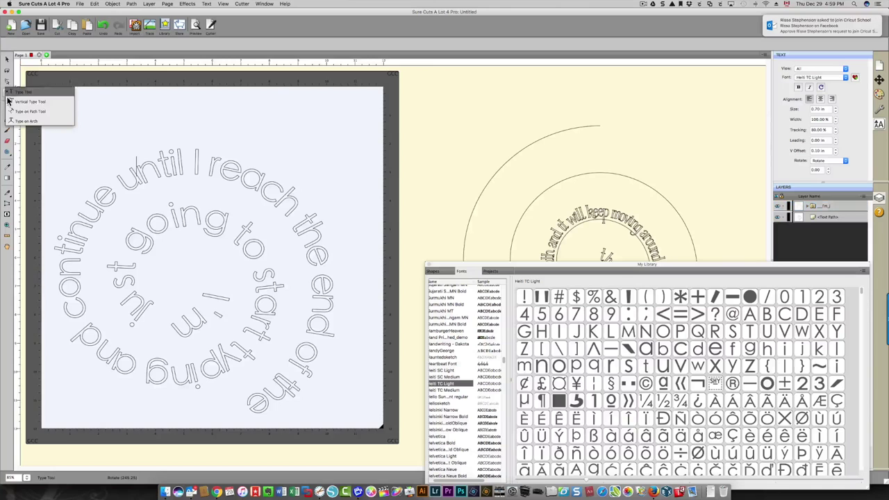
click(34, 105)
click(204, 184)
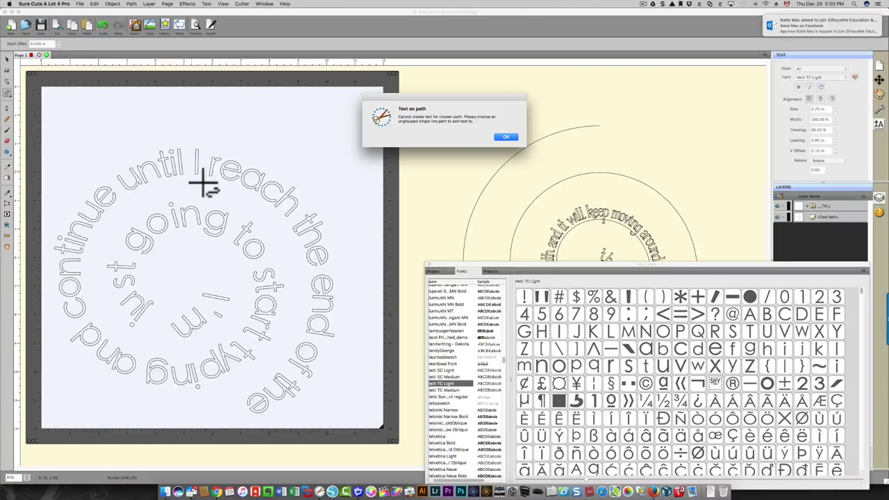
click(506, 136)
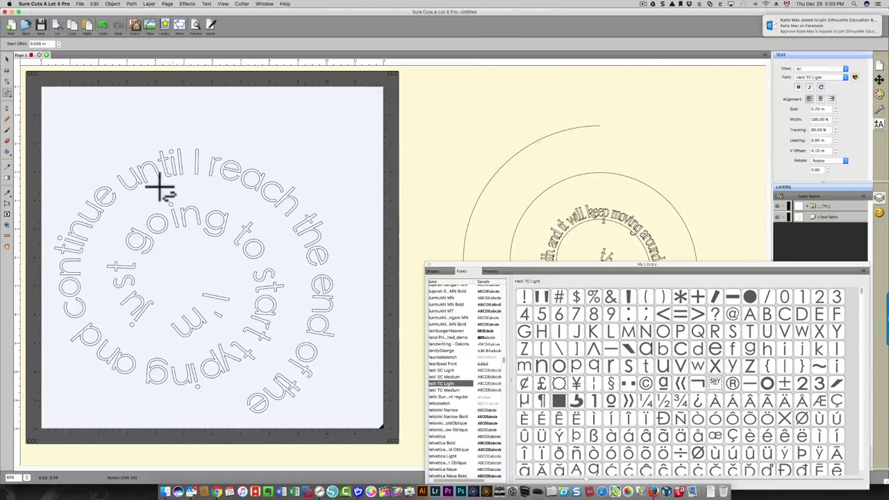